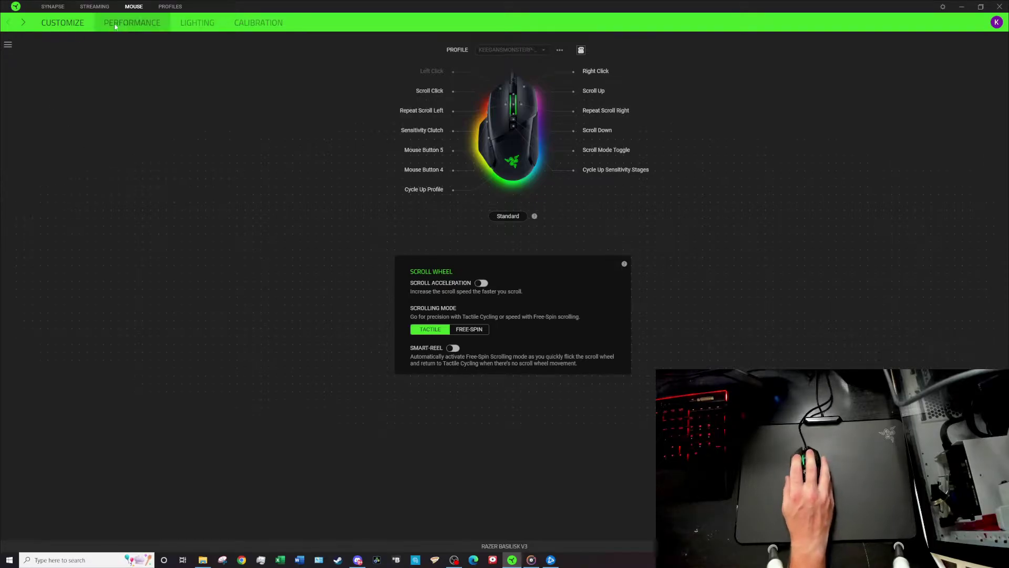
Open the Basilisk V3 mouse from the device overview and look over its profile management options
left_click(46, 11)
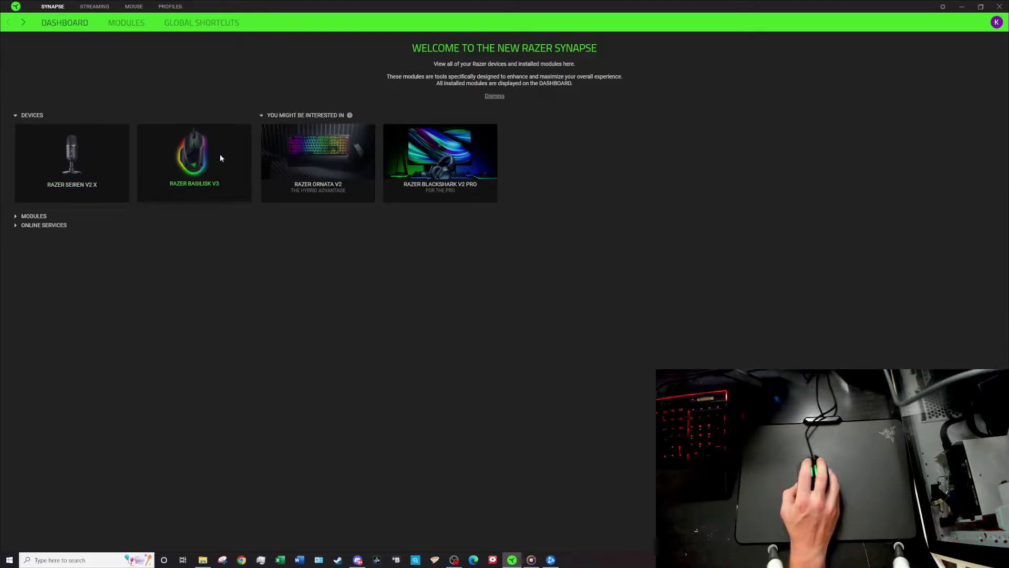
left_click(203, 155)
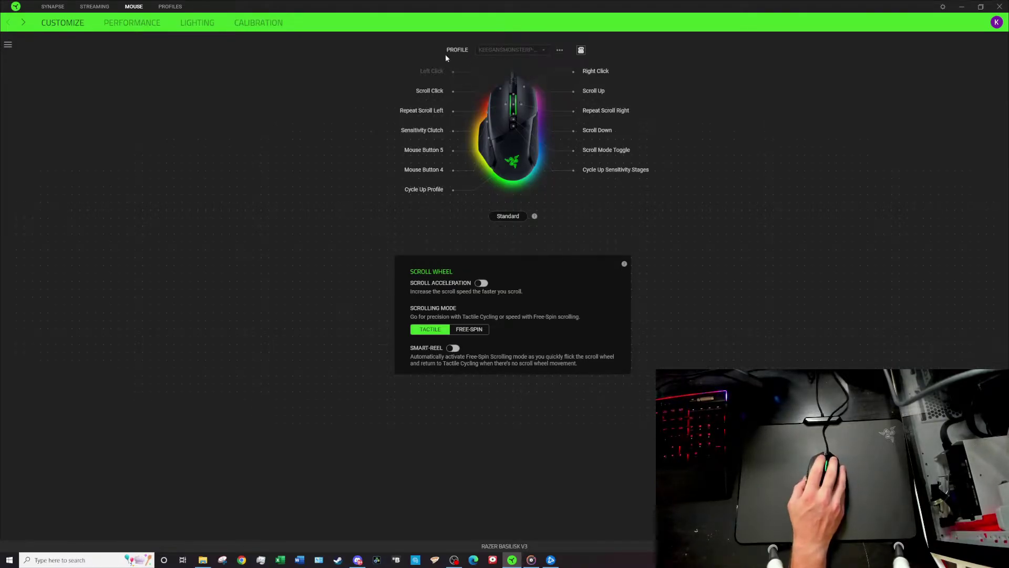
left_click(560, 50)
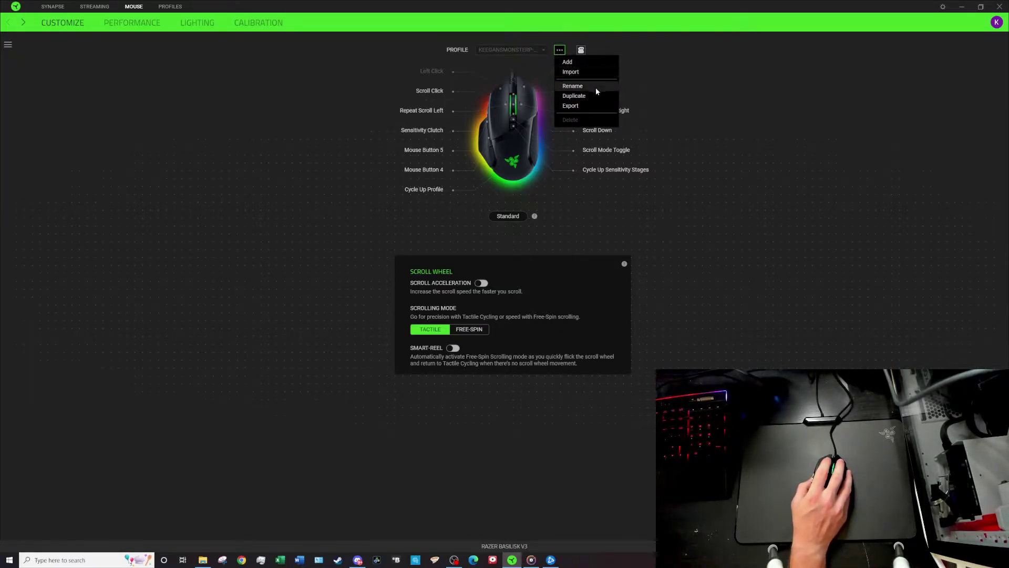
left_click(668, 59)
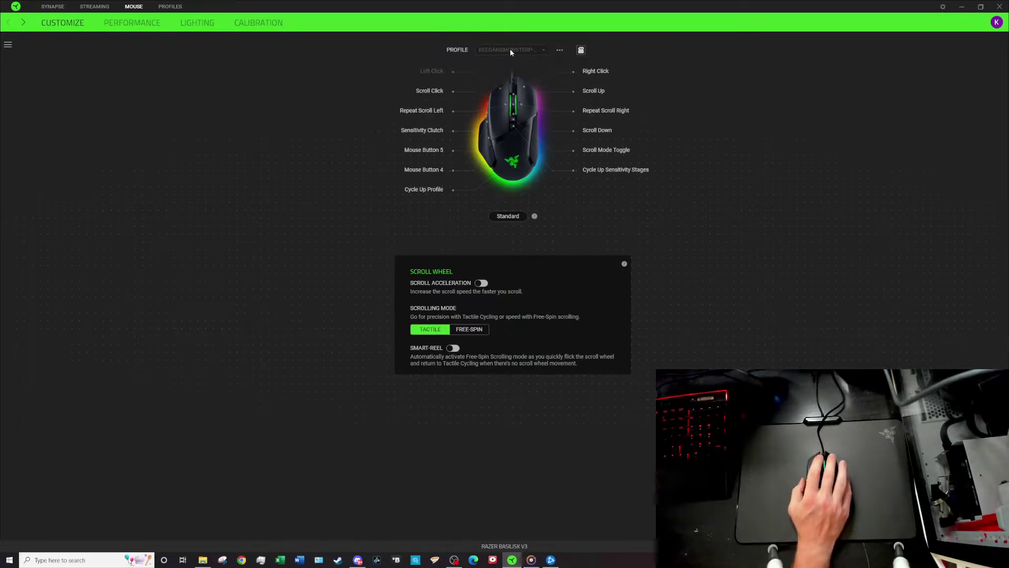
left_click(560, 51)
left_click(297, 91)
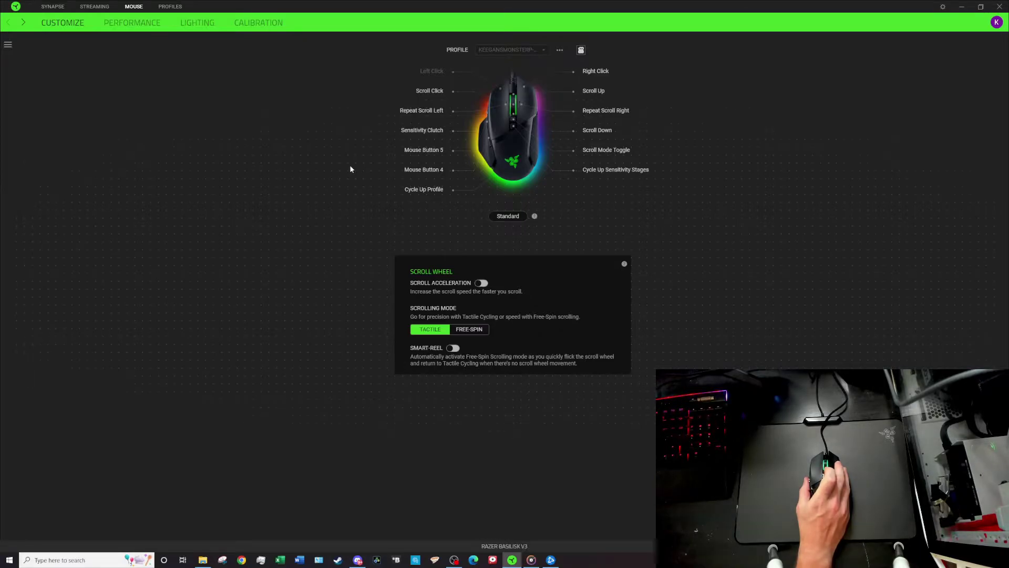
Show the Performance settings and keep the number of sensitivity stages at 2
left_click(132, 22)
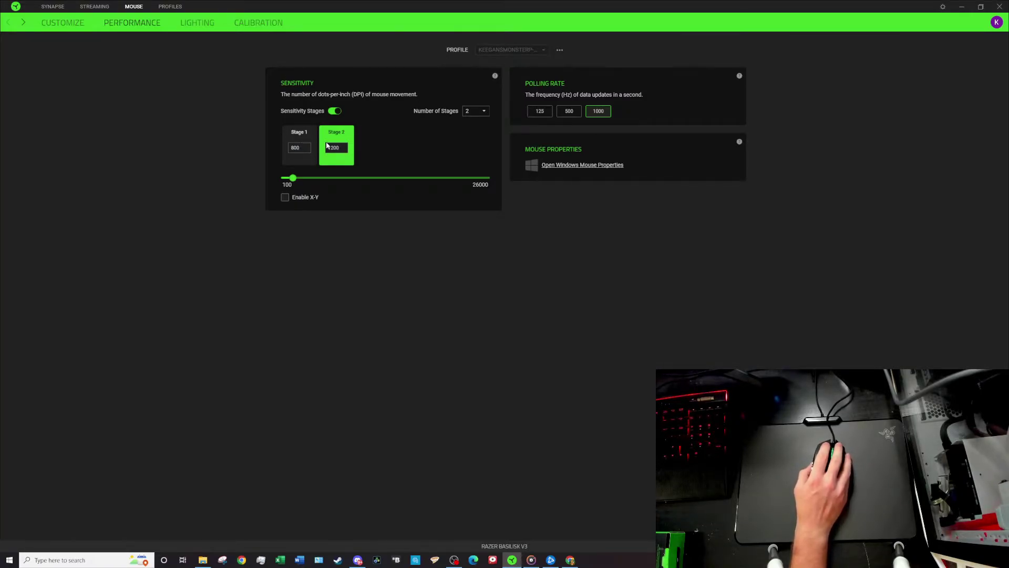
left_click(479, 110)
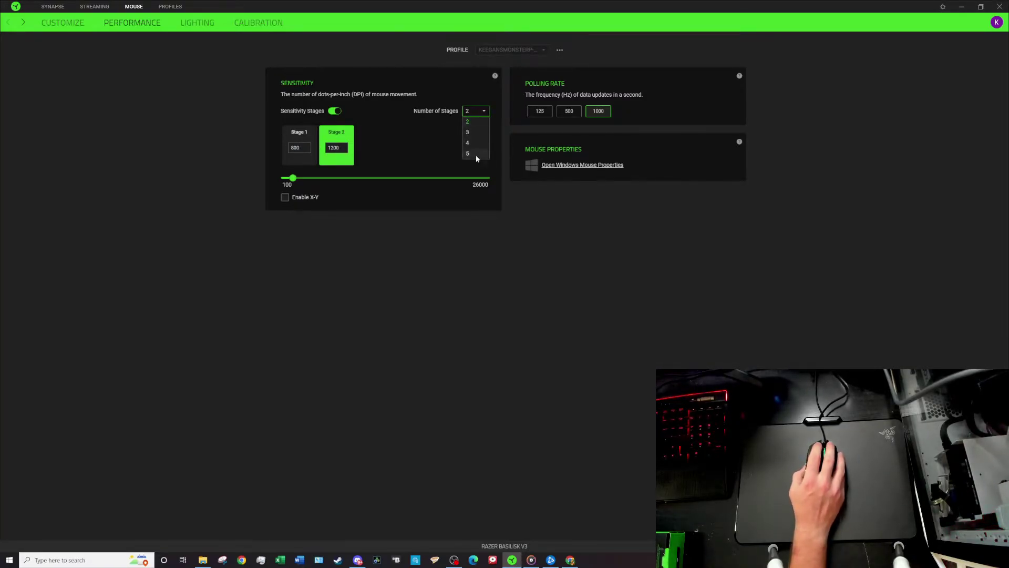
left_click(472, 122)
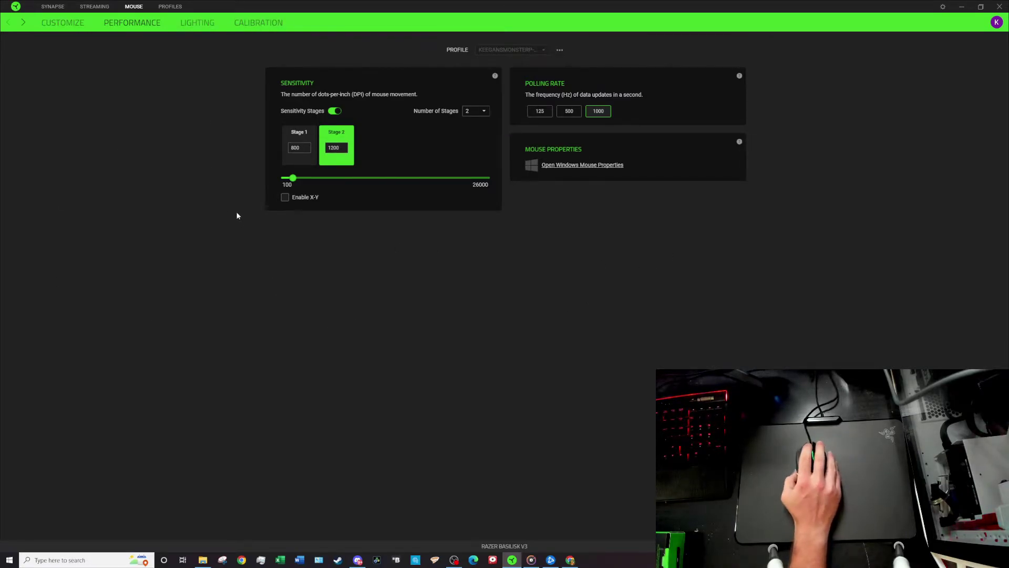
On the Basilisk V3 lighting page, test brightness at 100 and near 0, leaving it around 72
left_click(203, 26)
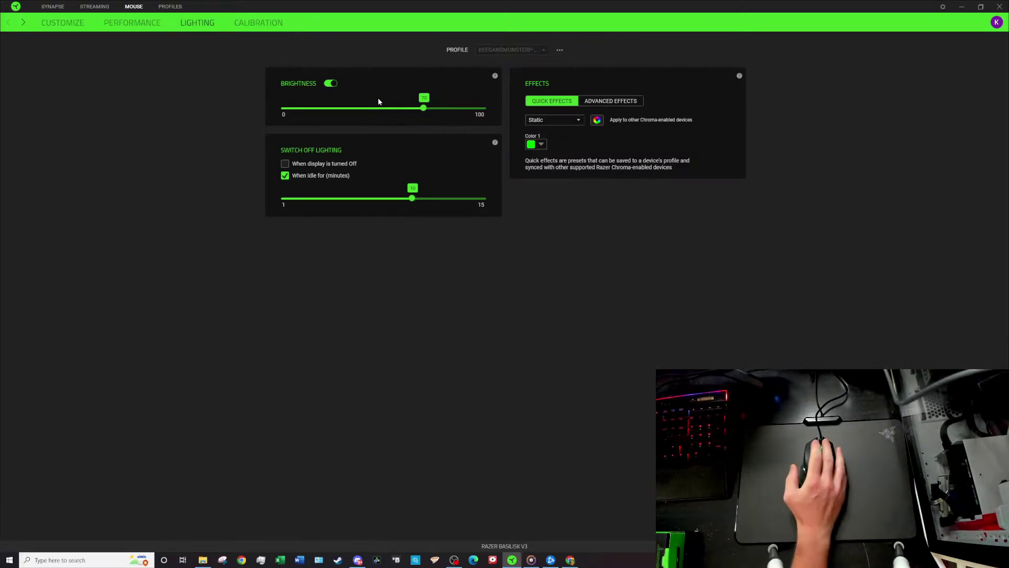
left_click_drag(424, 108, 484, 107)
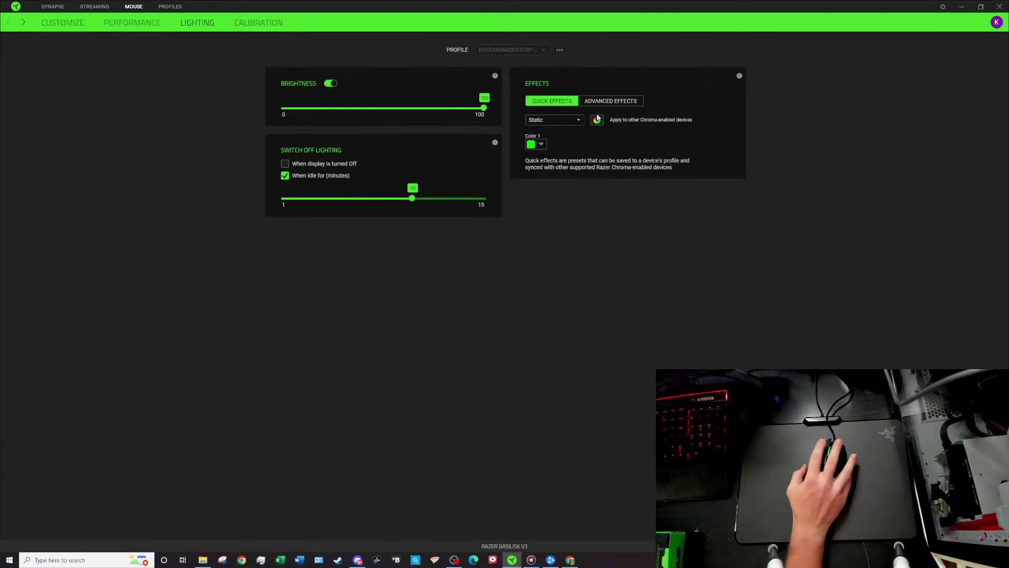
left_click_drag(483, 108, 302, 108)
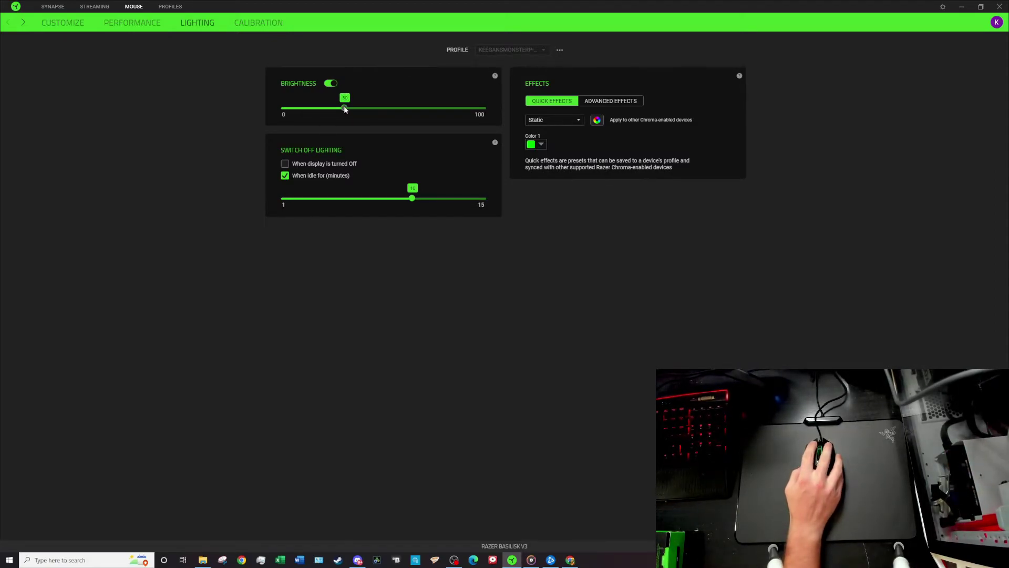
left_click(427, 108)
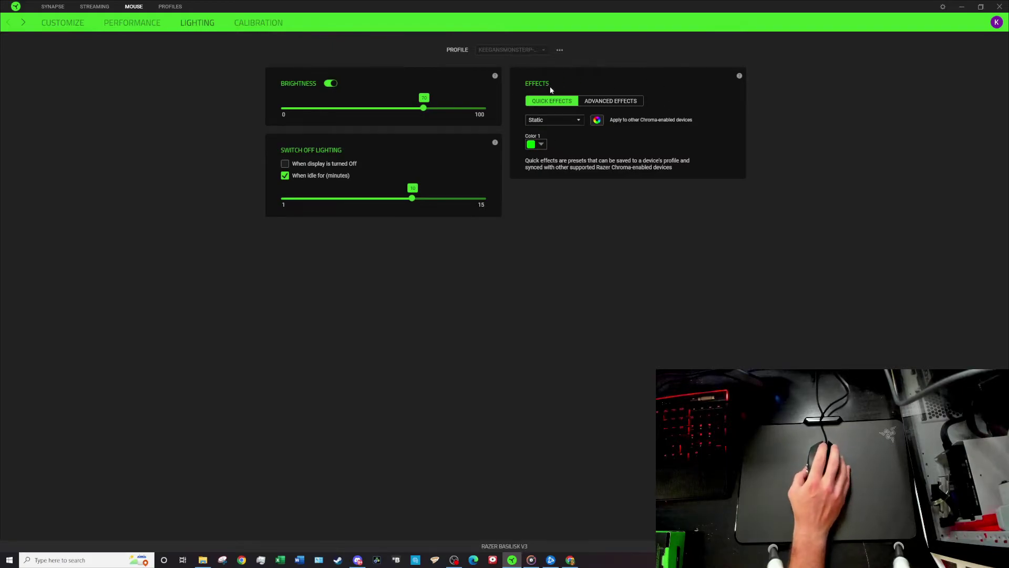
Keep the Static lighting effect and check its colour choices, leaving it green
left_click(572, 122)
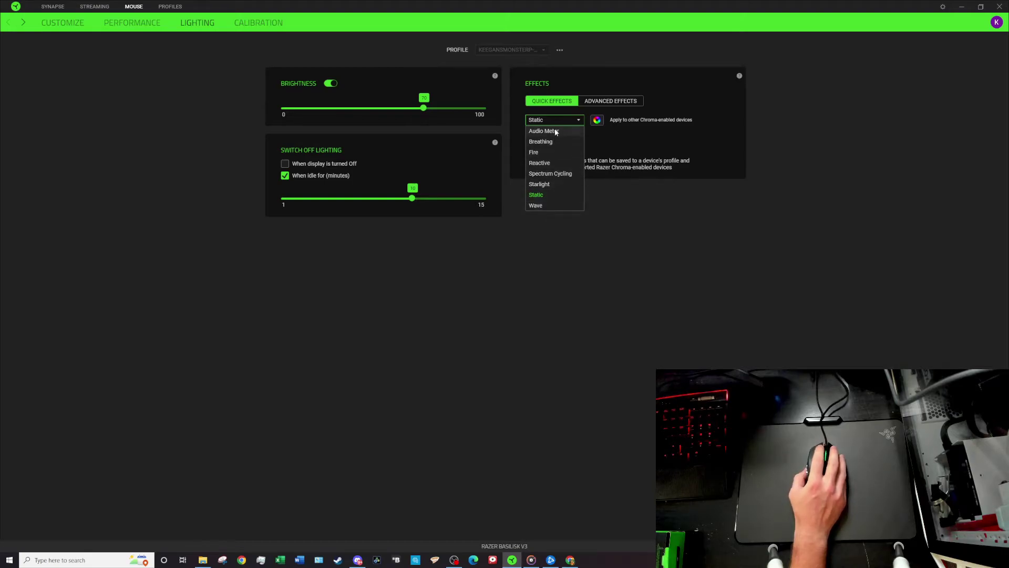
left_click(557, 121)
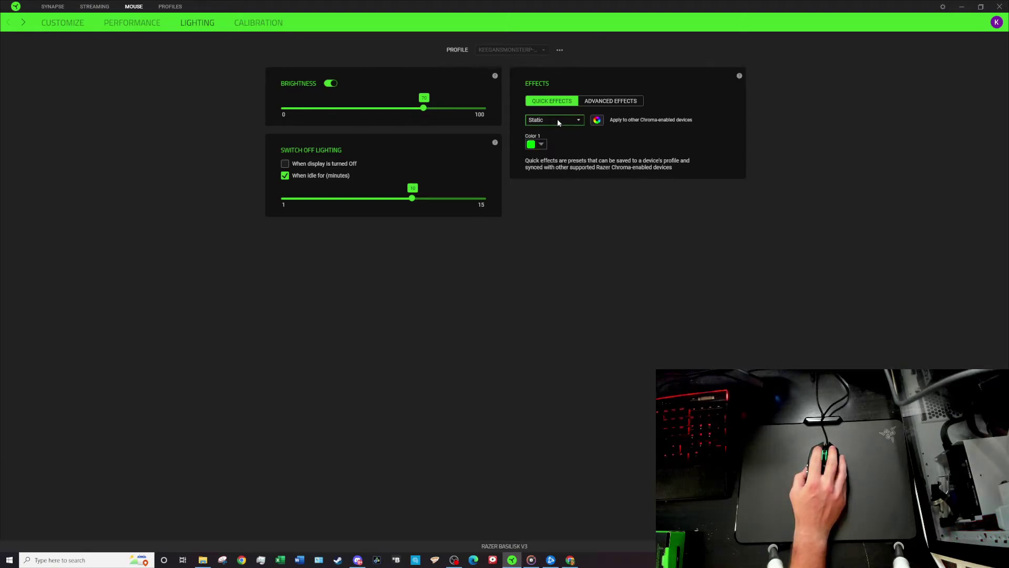
left_click(544, 145)
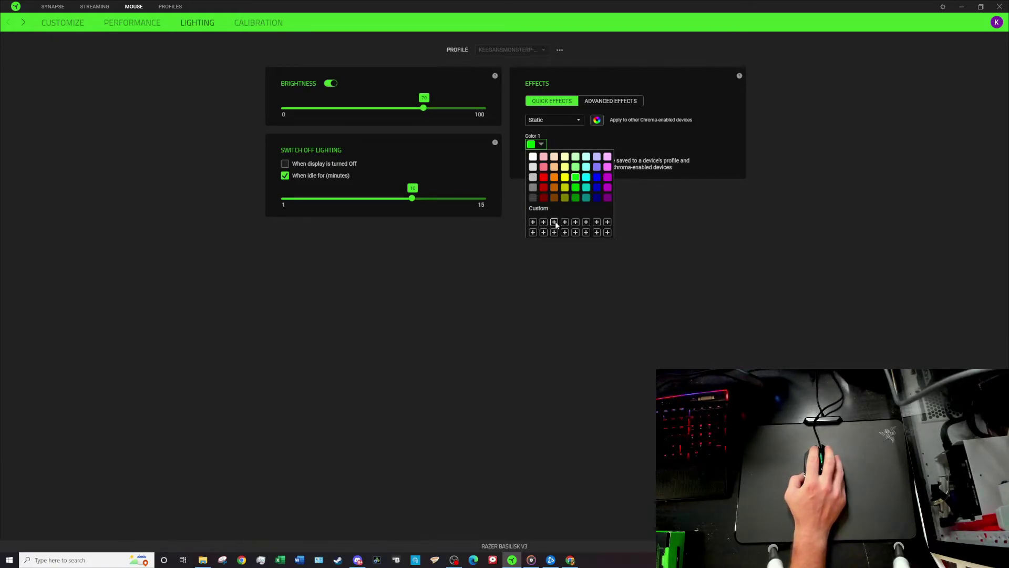
left_click(560, 137)
Try the Breathing effect, drag brightness to 100, then switch to the Reactive effect
left_click(562, 120)
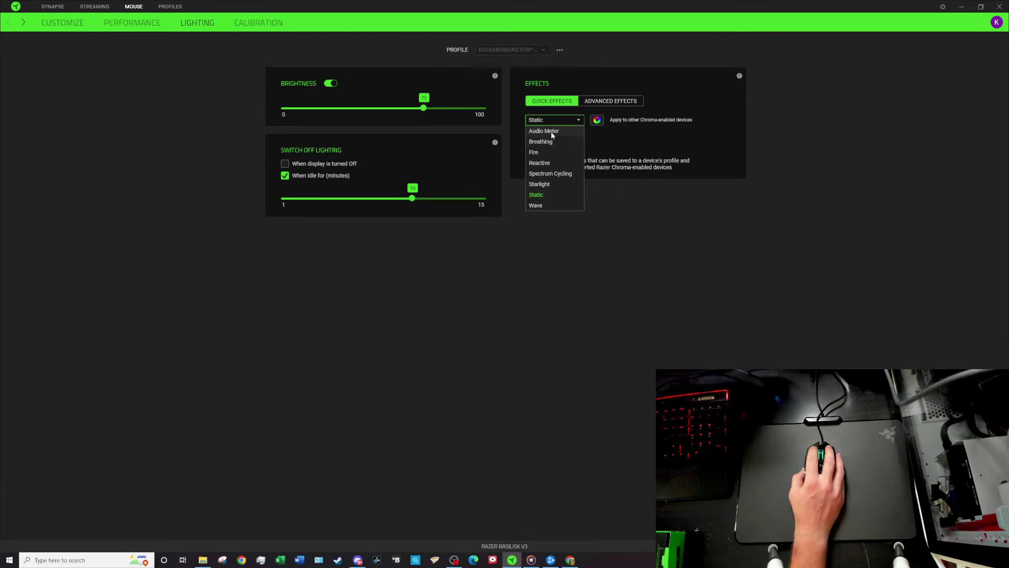
left_click(542, 143)
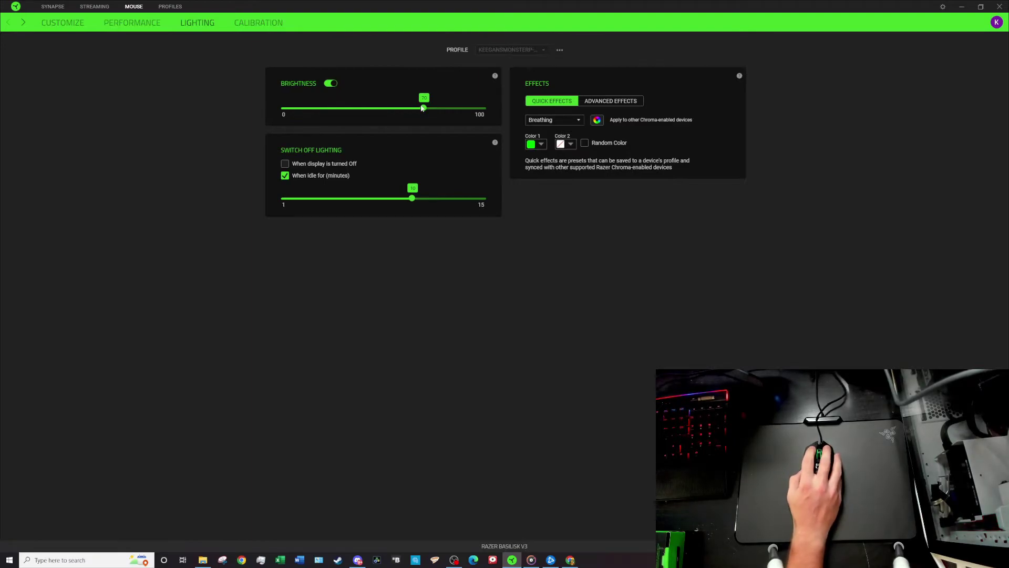
left_click_drag(422, 108, 524, 105)
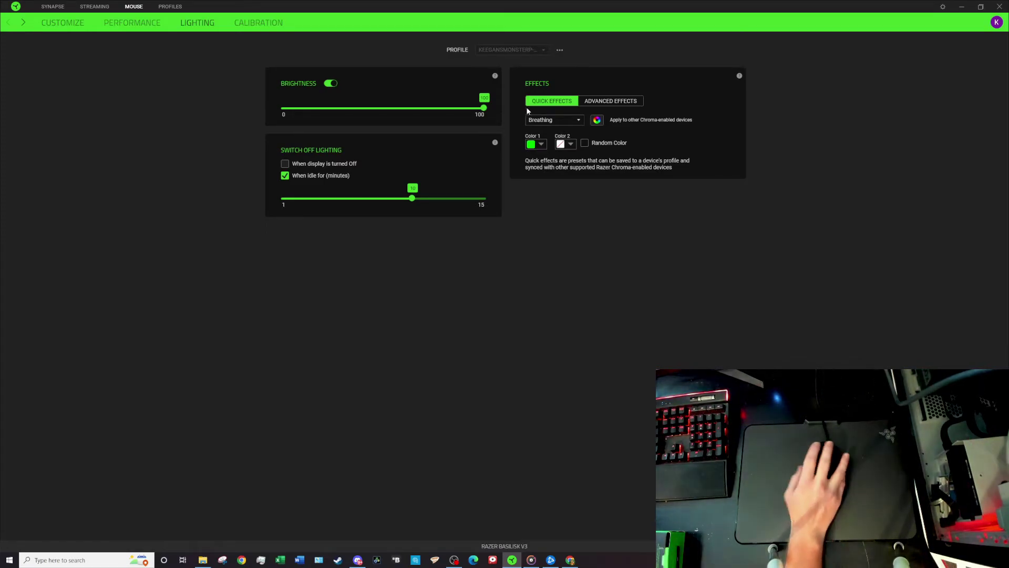
left_click(540, 122)
left_click(534, 142)
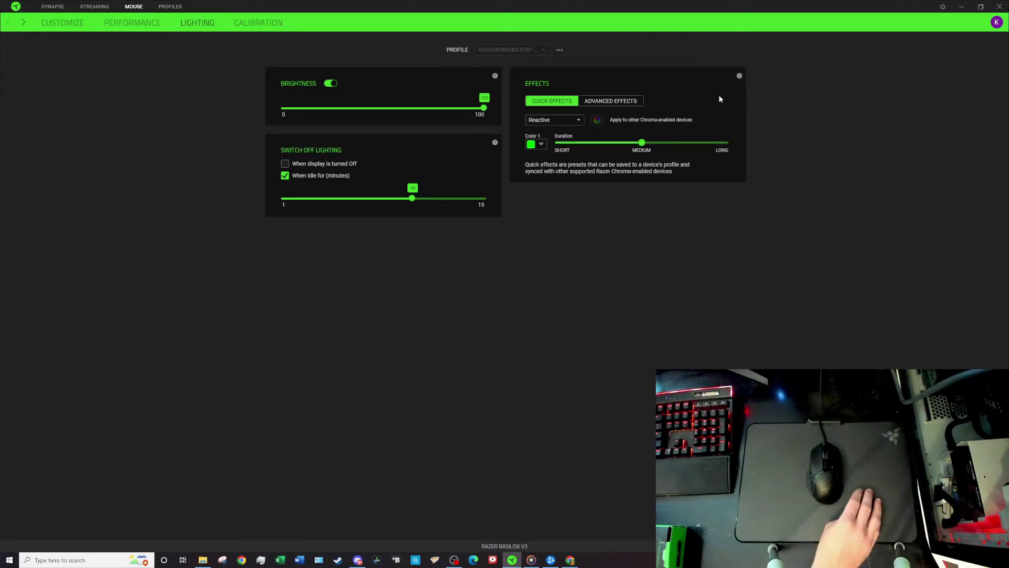
Make the mouse flash to demonstrate Reactive and review its colour choices
left_click(665, 18)
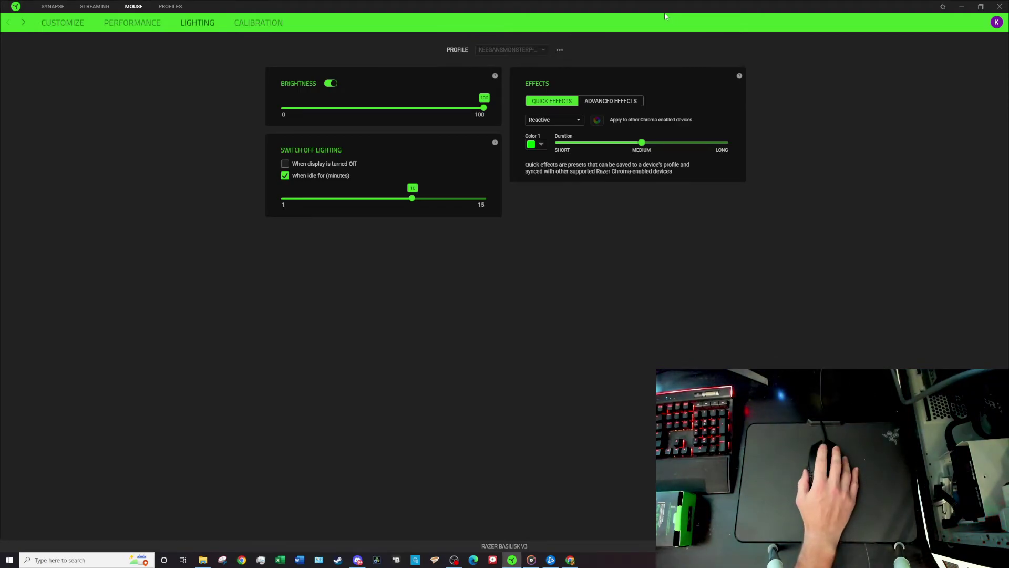
left_click(688, 66)
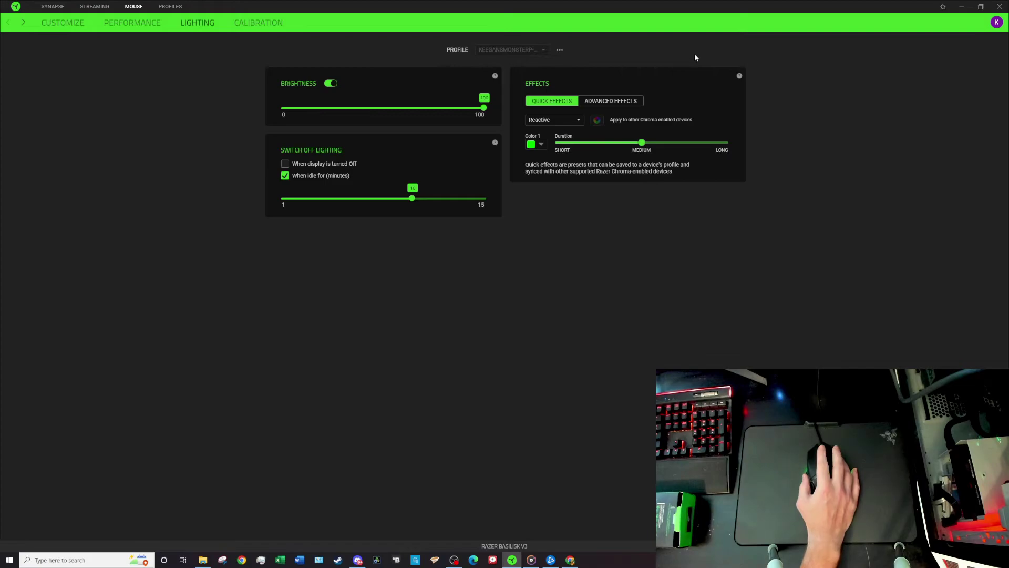
left_click(535, 145)
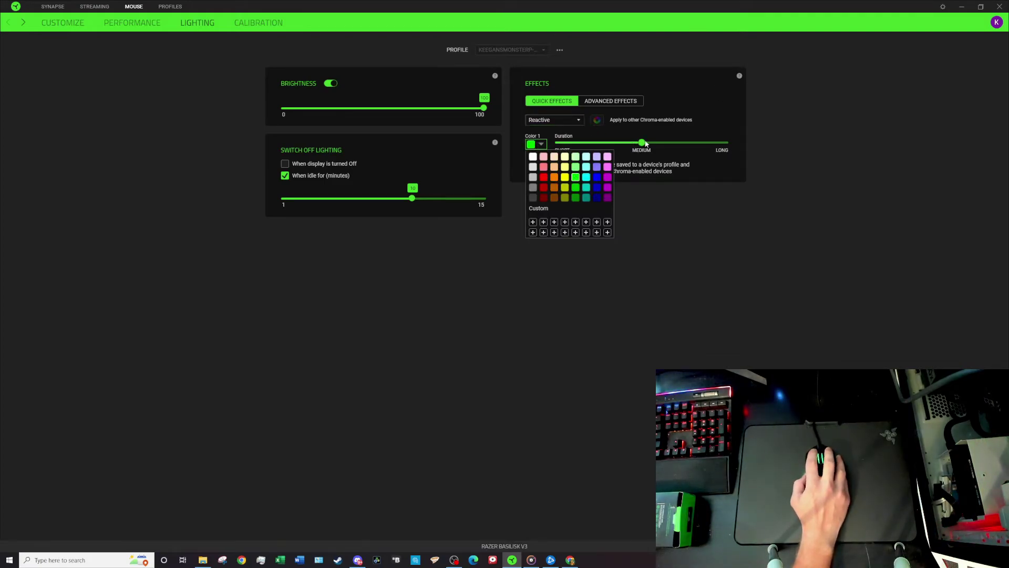
left_click(685, 127)
Cycle the Quick Effect through Spectrum Cycling and Starlight, ending on Wave
left_click(555, 119)
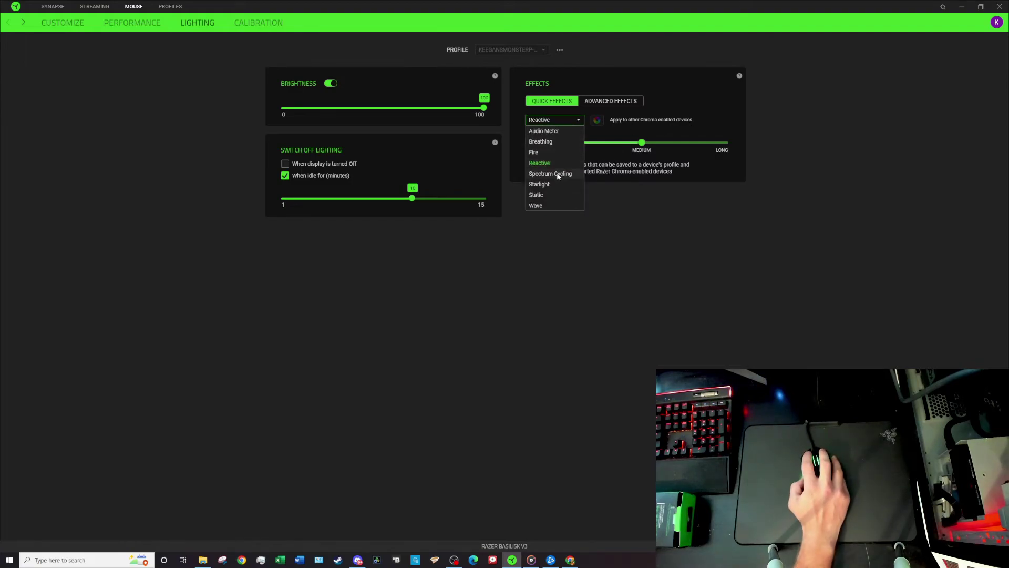
left_click(558, 174)
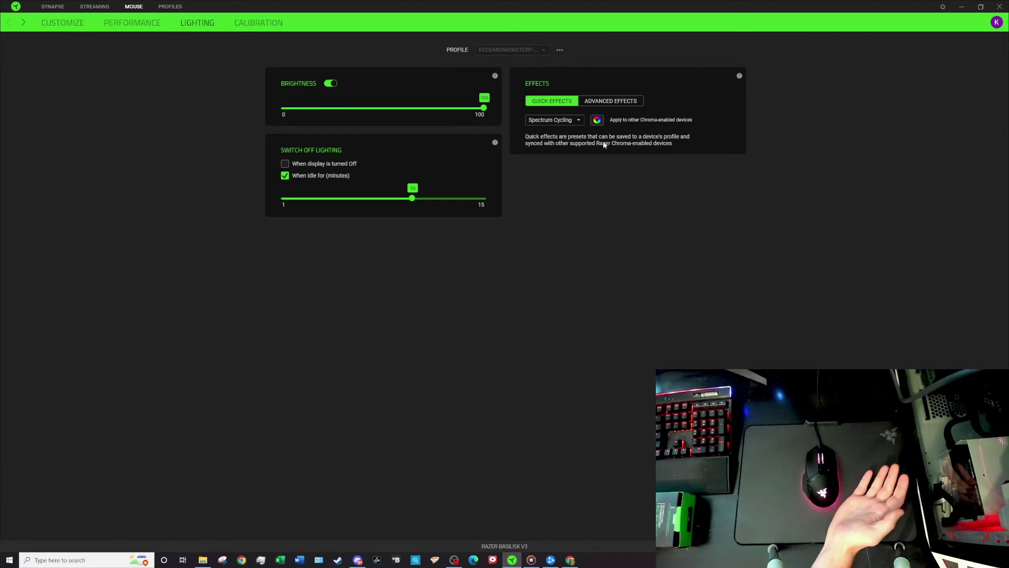
key("Down")
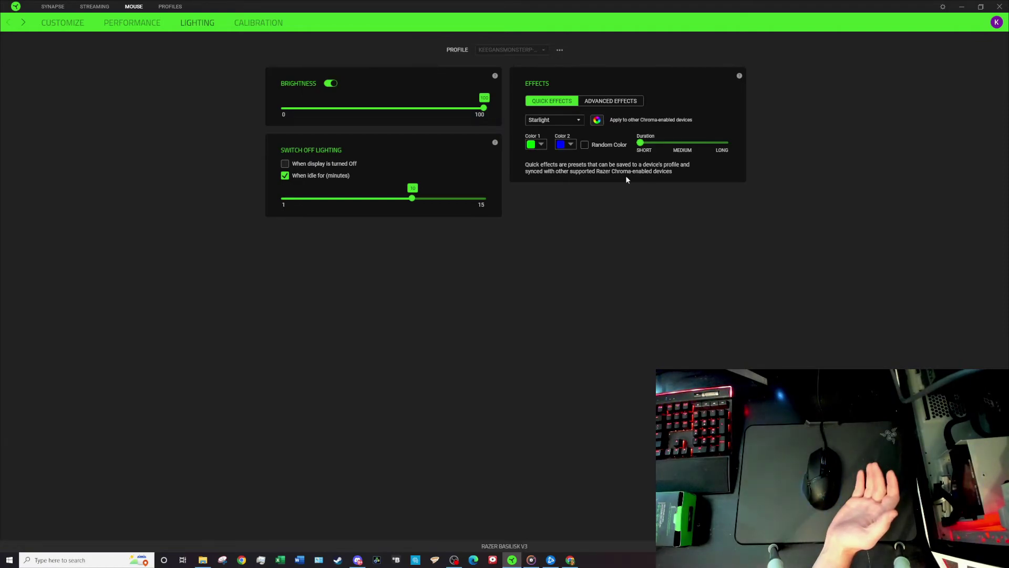
left_click(555, 120)
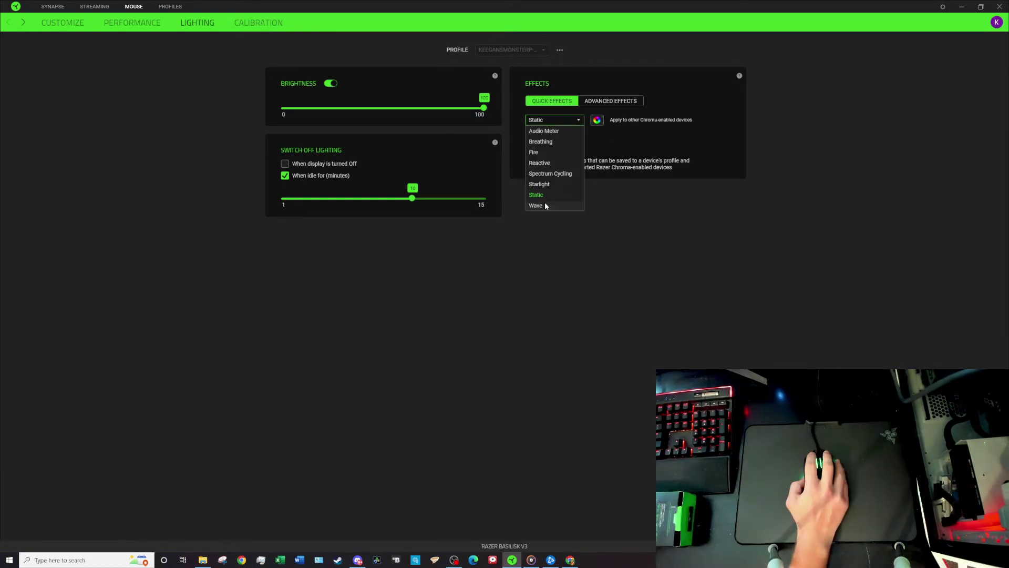
left_click(544, 203)
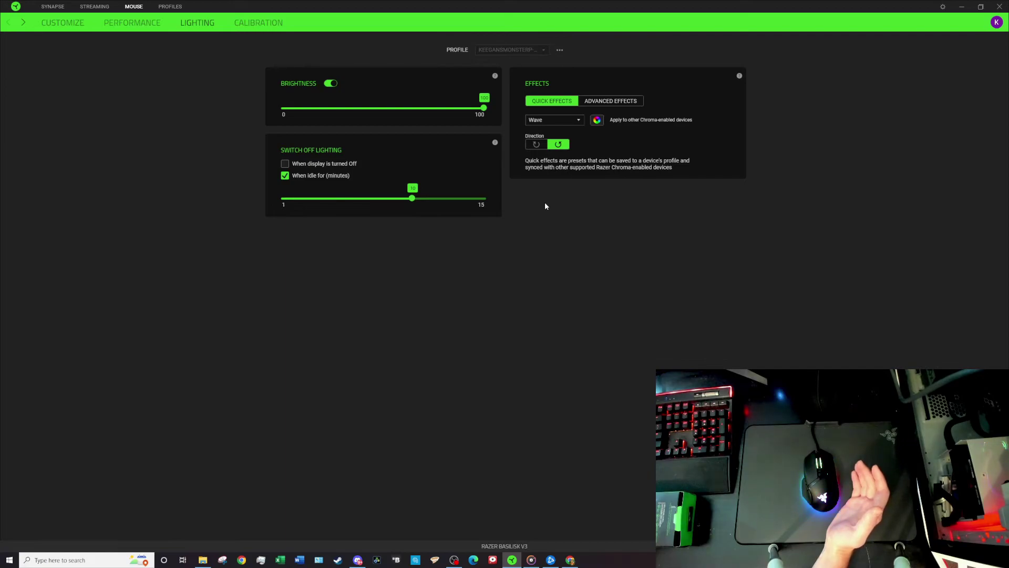
Switch the lighting to Audio Meter and view the Advanced Effects section requiring Chroma Studio
left_click(554, 120)
left_click(547, 131)
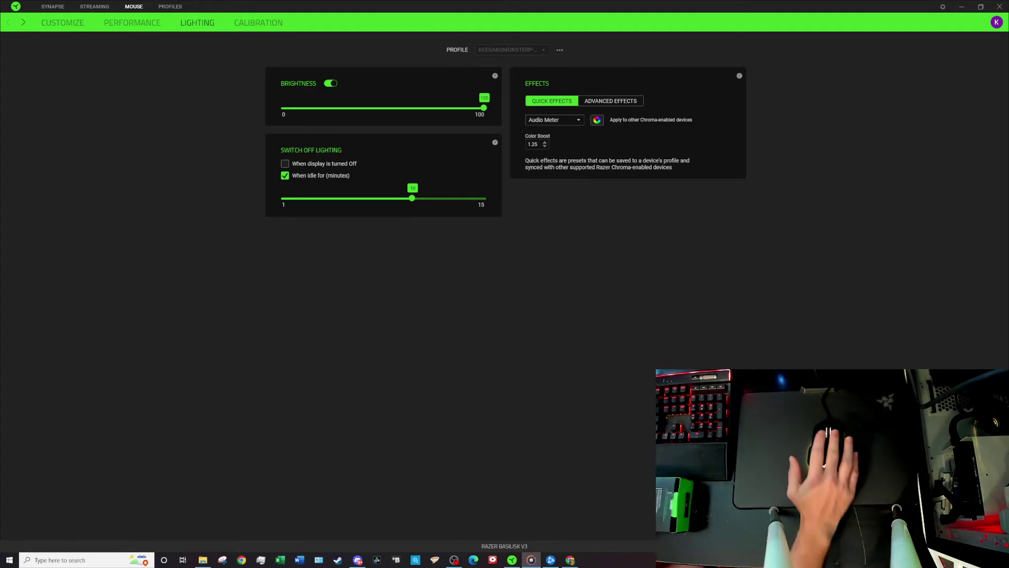
left_click(602, 104)
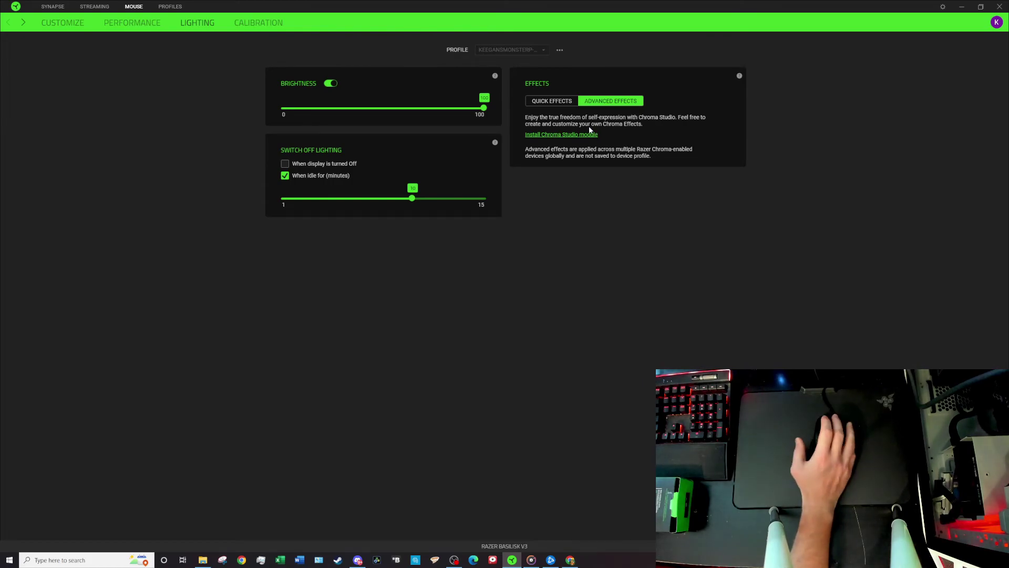
Show the Calibration page with Smart Tracking set to a 2 mm distance
left_click(258, 22)
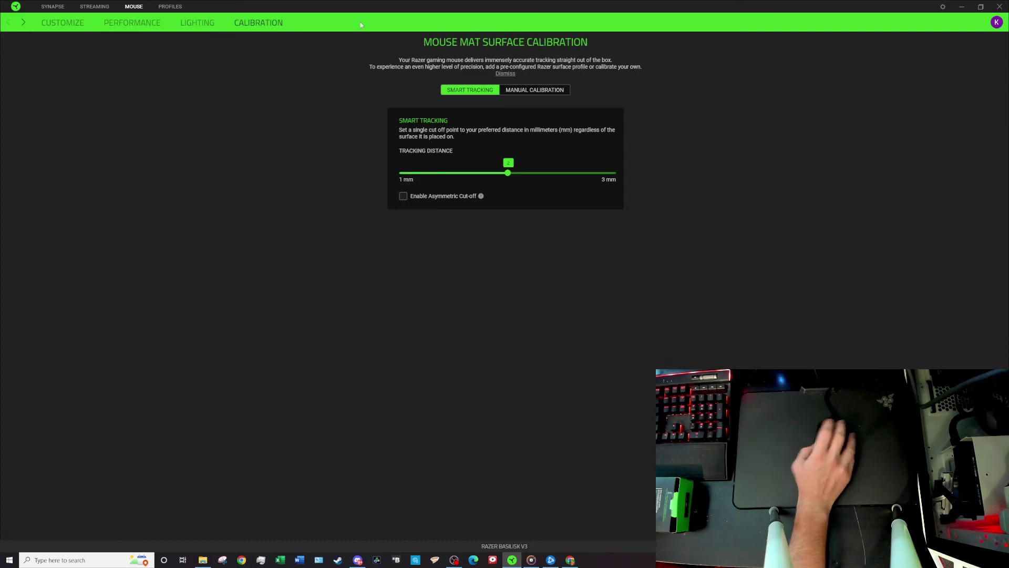